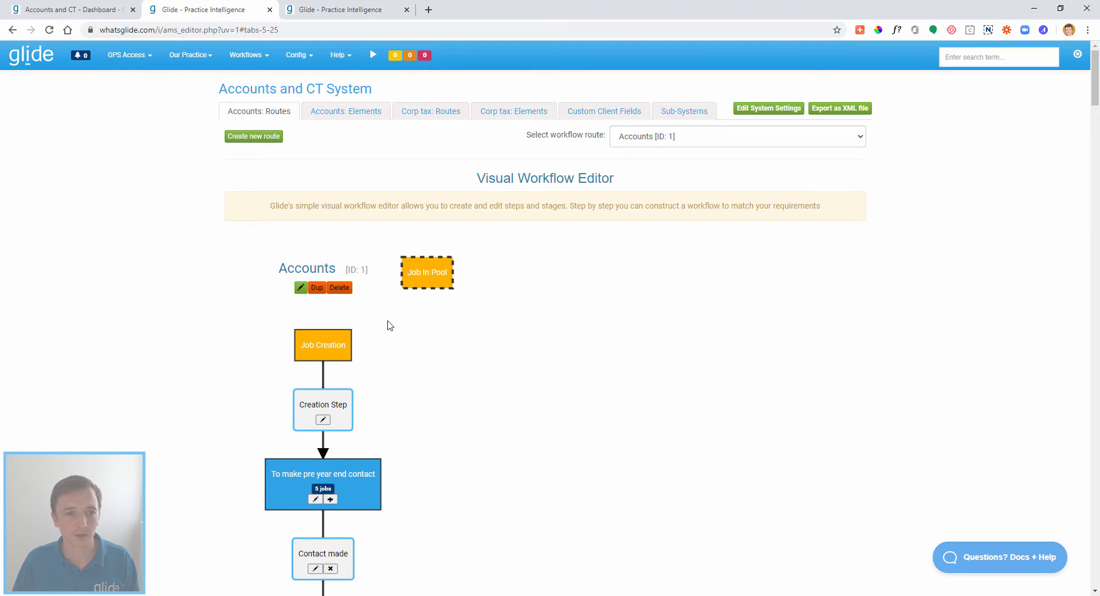
Step: Review the stages of the Accounts route and the Corp tax route in the visual workflow editor
{"action": "scroll", "coordinate": [208, 296], "scroll_direction": "down", "scroll_amount": 2}
{"action": "scroll", "coordinate": [207, 295], "scroll_direction": "down", "scroll_amount": 5}
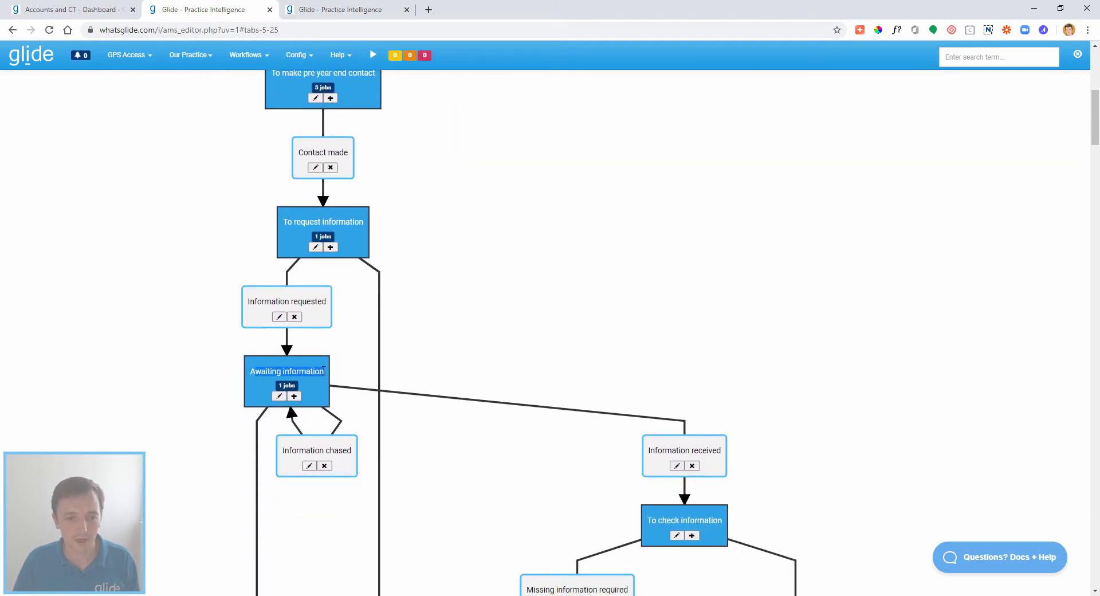
{"action": "scroll", "coordinate": [429, 172], "scroll_direction": "up", "scroll_amount": 7}
{"action": "left_click", "coordinate": [431, 123]}
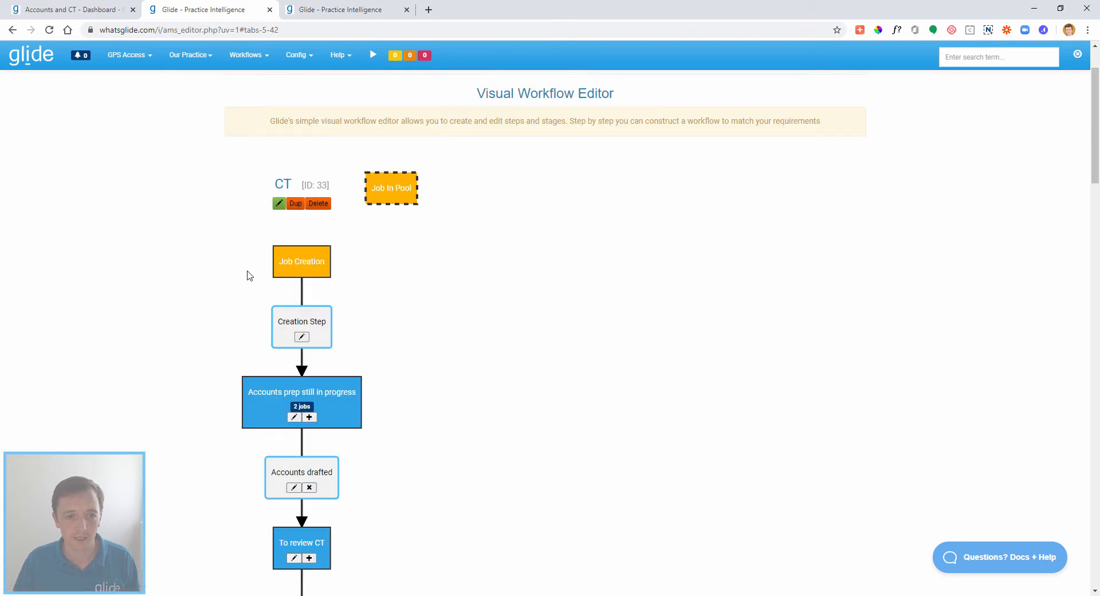
{"action": "left_click_drag", "start_coordinate": [257, 393], "coordinate": [357, 396]}
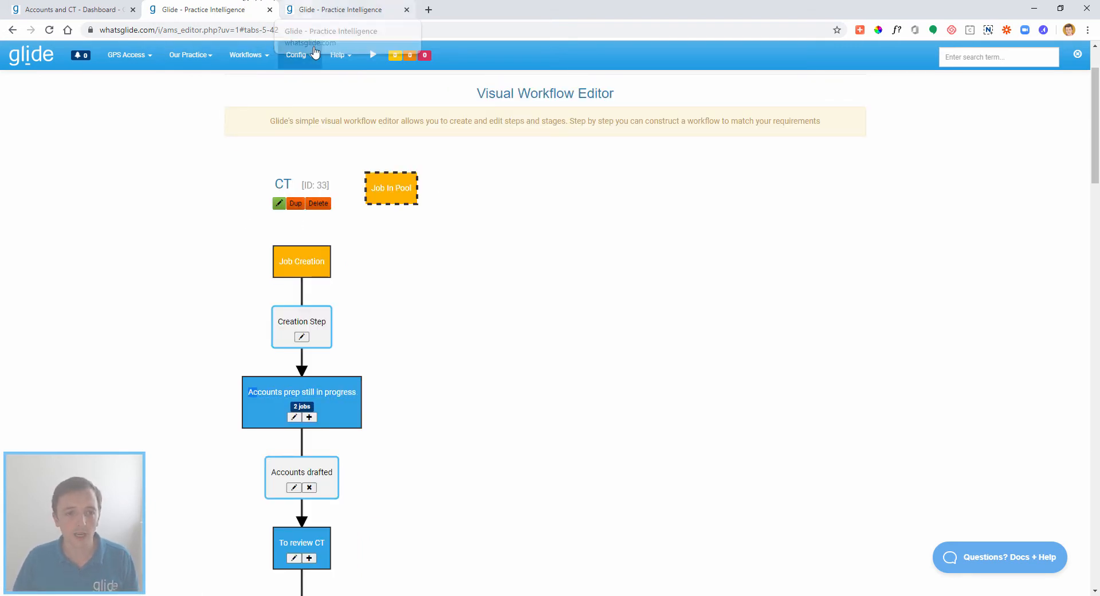
{"action": "scroll", "coordinate": [294, 366], "scroll_direction": "down", "scroll_amount": 3}
{"action": "scroll", "coordinate": [303, 389], "scroll_direction": "up", "scroll_amount": 5}
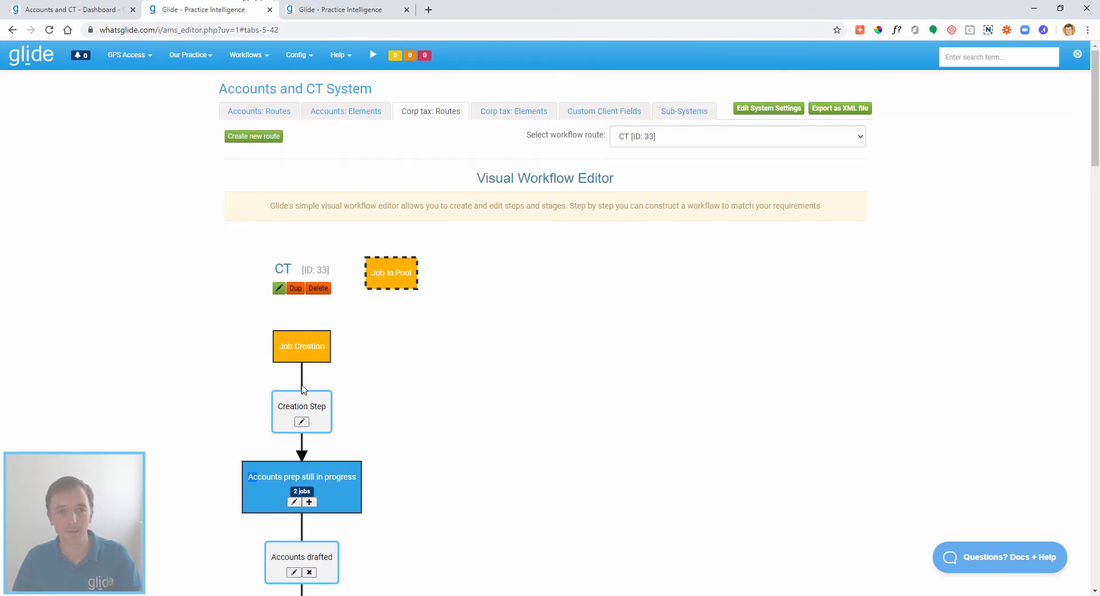
Step: Return to the Accounts route and examine its stages from job creation down to the information checks
{"action": "left_click", "coordinate": [275, 114]}
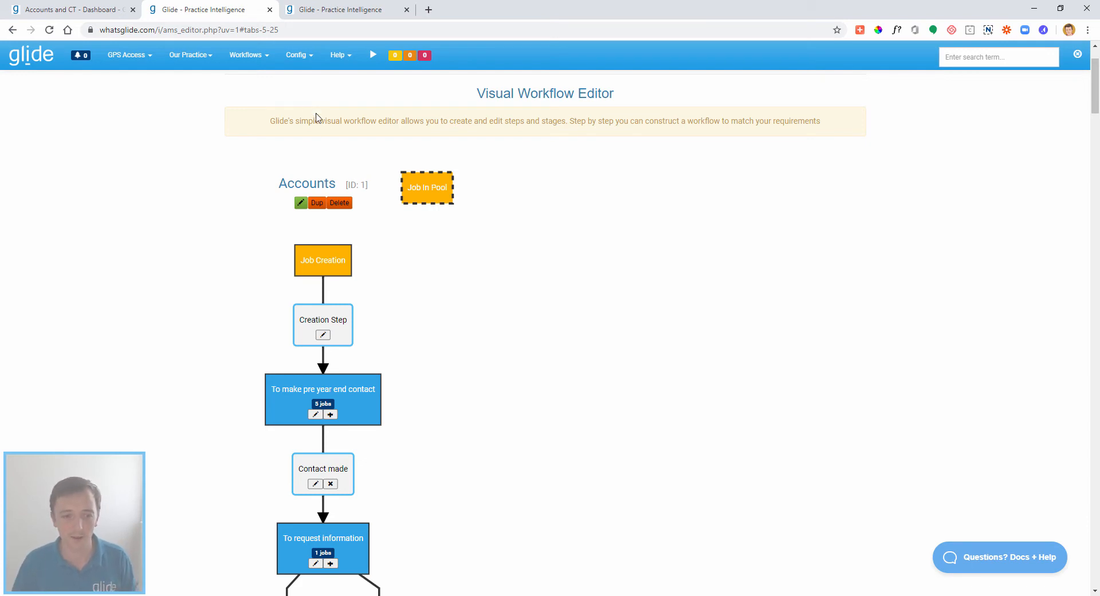
{"action": "scroll", "coordinate": [343, 312], "scroll_direction": "down", "scroll_amount": 3}
{"action": "scroll", "coordinate": [343, 325], "scroll_direction": "down", "scroll_amount": 3}
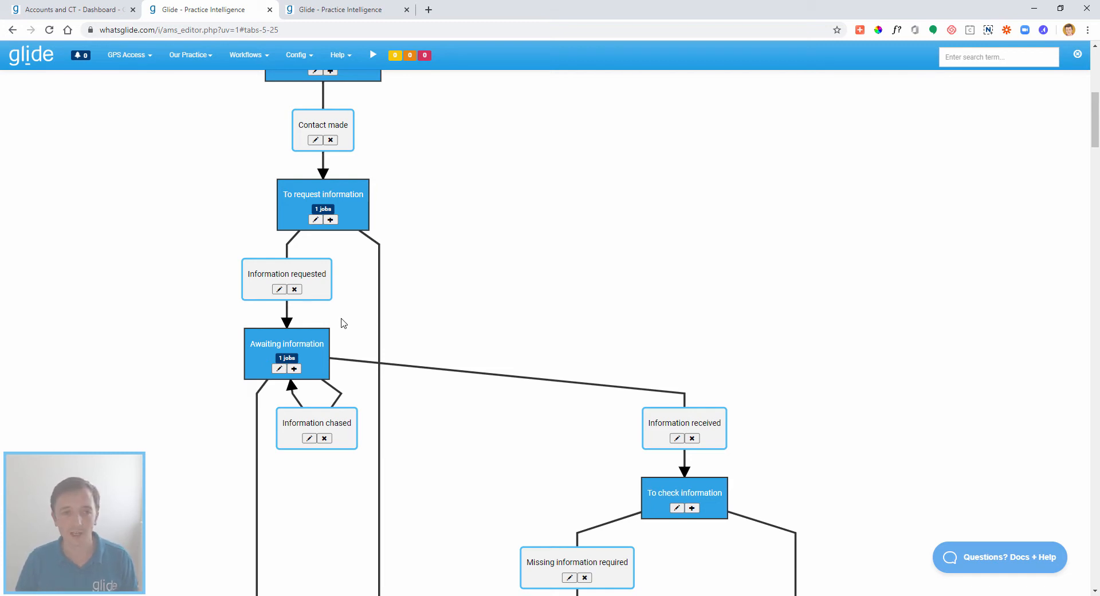
Step: Show the Accounts and CT dashboard and examine its Jobs Held and Stage Progress Monitor widgets
{"action": "left_click", "coordinate": [57, 8]}
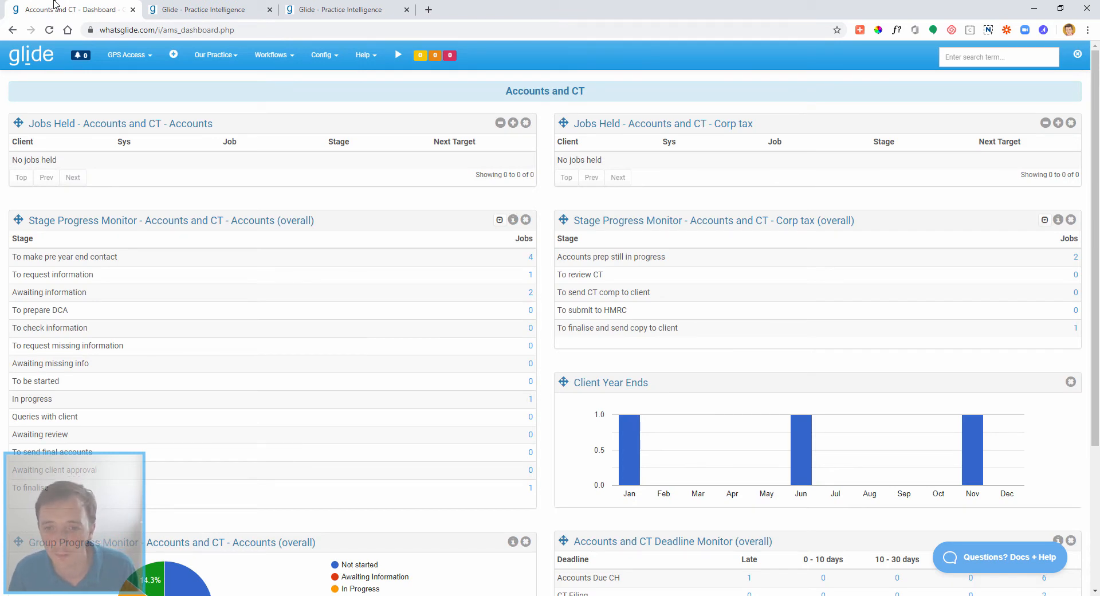
{"action": "left_click", "coordinate": [146, 53]}
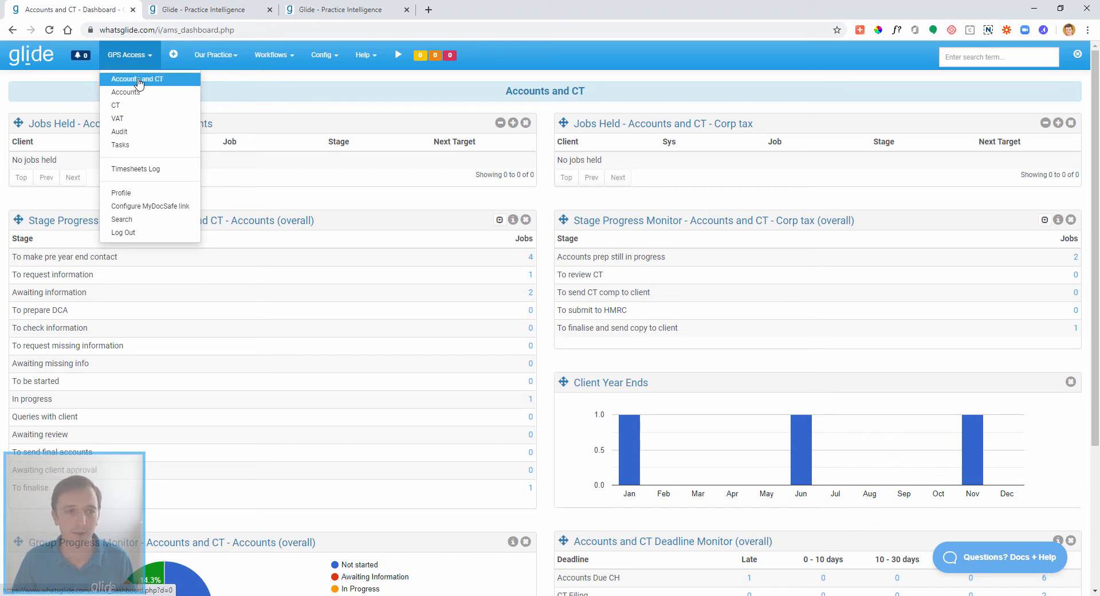
{"action": "left_click", "coordinate": [263, 96]}
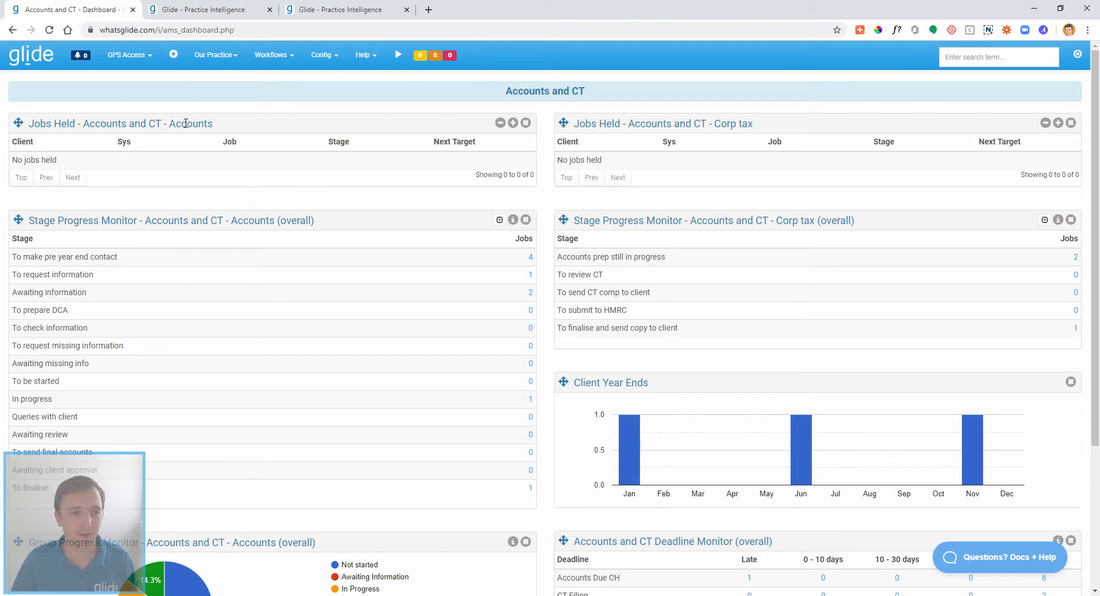
{"action": "left_click_drag", "start_coordinate": [176, 123], "coordinate": [204, 123]}
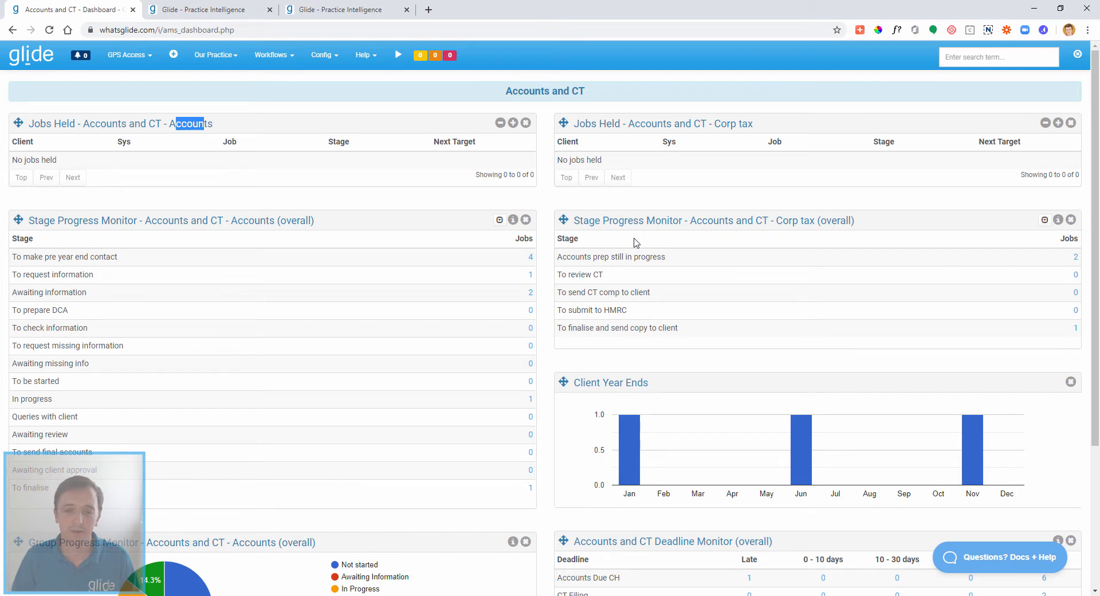
{"action": "scroll", "coordinate": [633, 241], "scroll_direction": "down", "scroll_amount": 3}
{"action": "scroll", "coordinate": [634, 241], "scroll_direction": "up", "scroll_amount": 3}
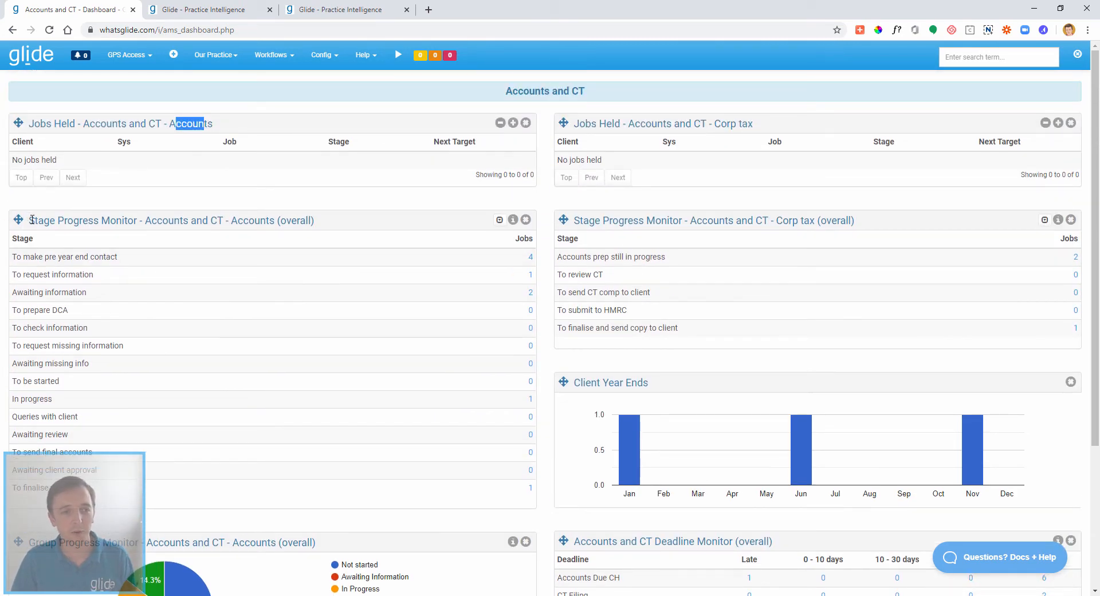
{"action": "left_click_drag", "start_coordinate": [31, 220], "coordinate": [136, 218]}
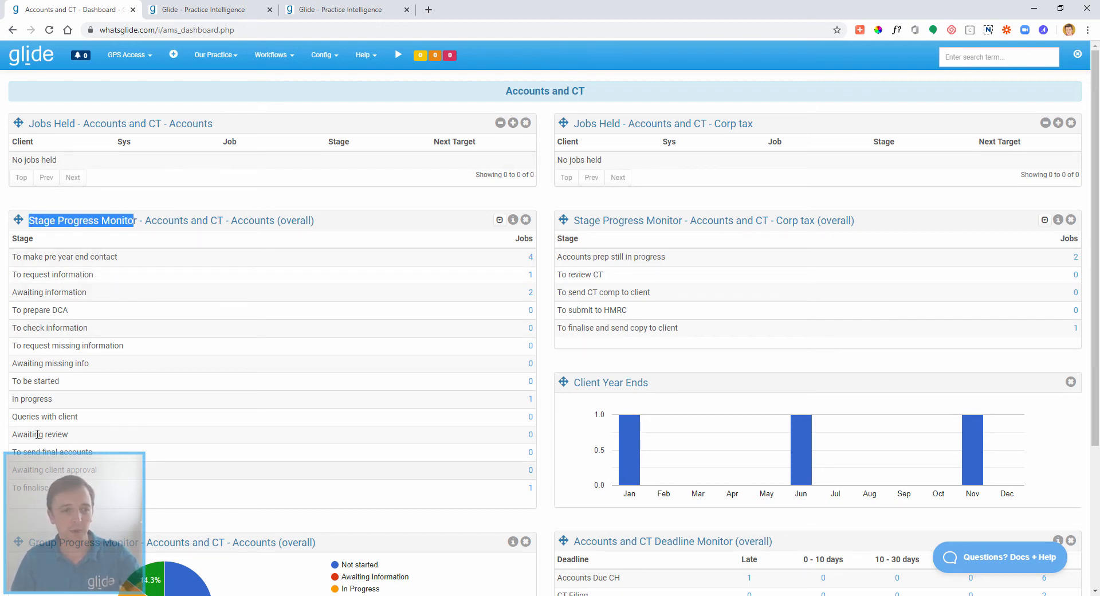
Step: Compare the dashboard stages with the Accounts route in the workflow editor, back up to its start
{"action": "left_click", "coordinate": [216, 4]}
{"action": "scroll", "coordinate": [358, 207], "scroll_direction": "up", "scroll_amount": 2}
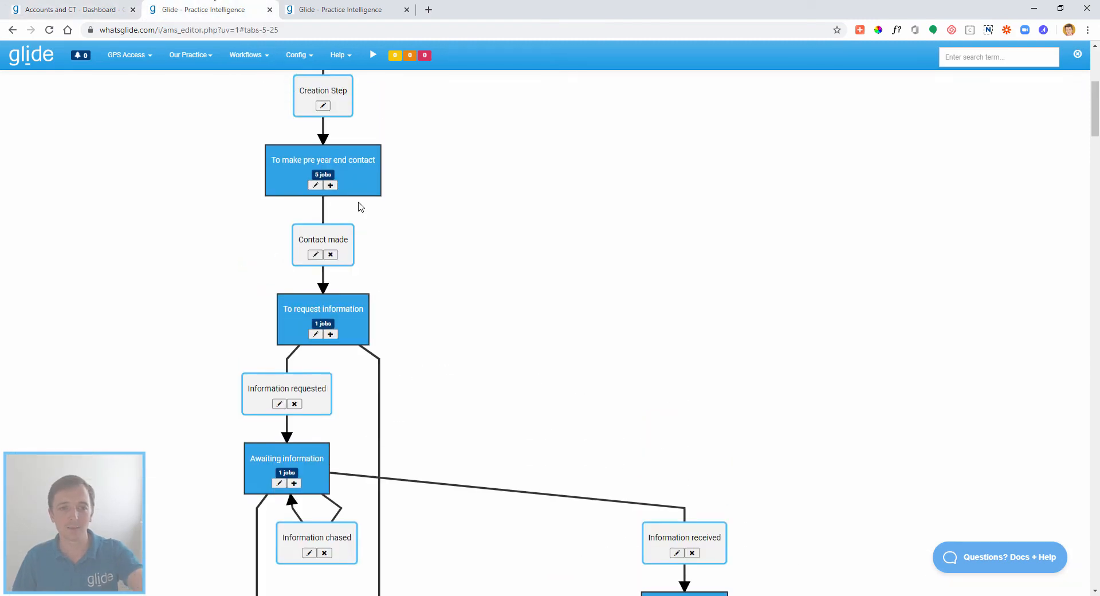
{"action": "scroll", "coordinate": [334, 223], "scroll_direction": "up", "scroll_amount": 3}
{"action": "scroll", "coordinate": [335, 224], "scroll_direction": "up", "scroll_amount": 3}
Step: Go back to the Accounts and CT dashboard and compare the Accounts and Corp tax Jobs Held widgets, checking the Deadline Monitor too
{"action": "left_click", "coordinate": [79, 9]}
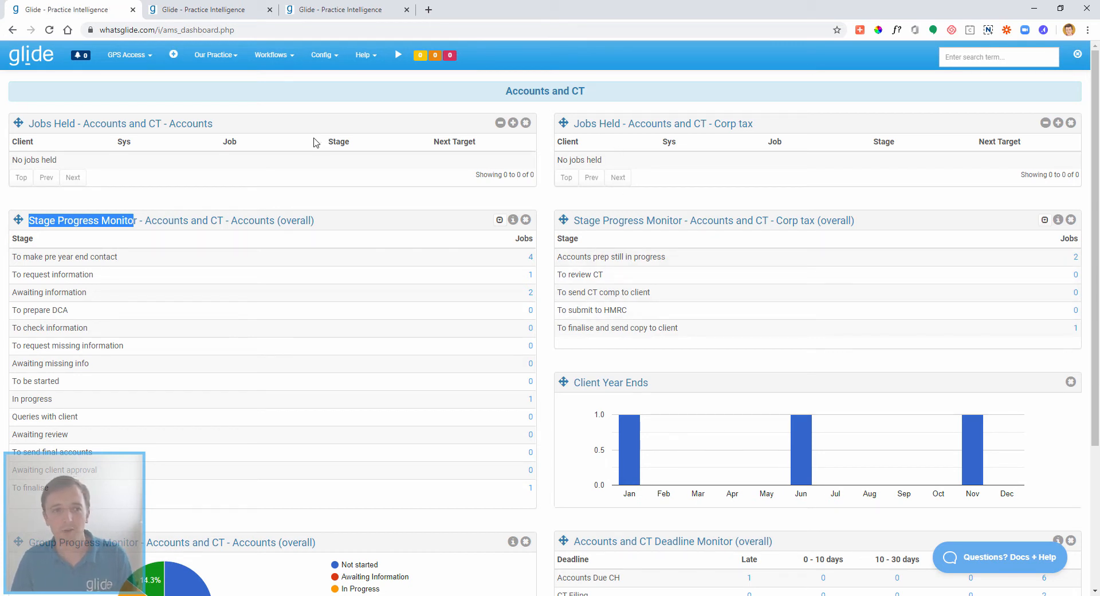
{"action": "left_click_drag", "start_coordinate": [41, 123], "coordinate": [191, 124]}
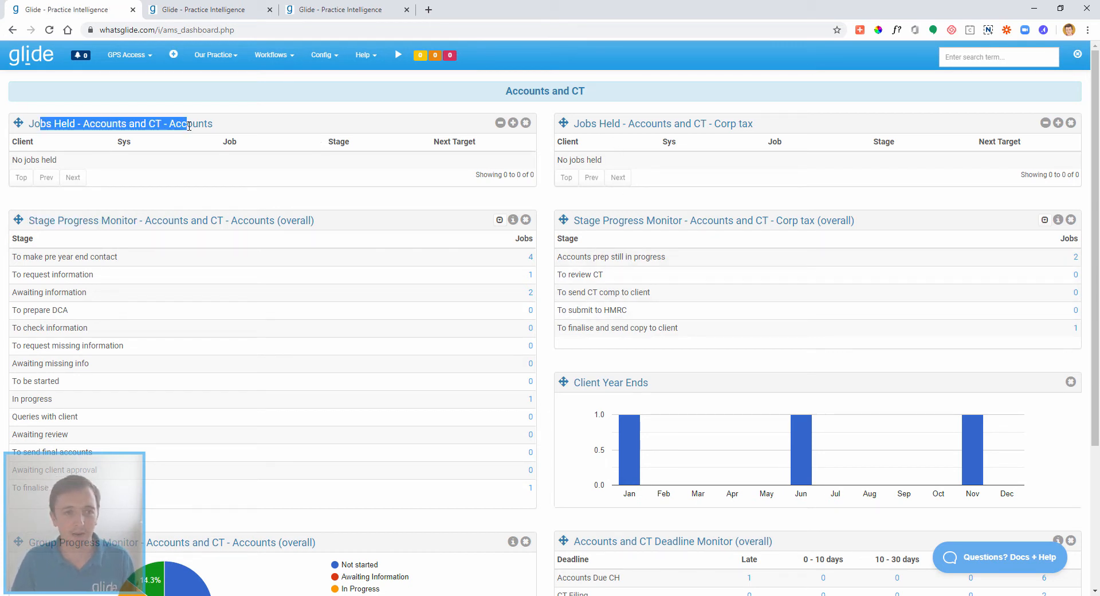
{"action": "left_click", "coordinate": [648, 120]}
{"action": "left_click_drag", "start_coordinate": [648, 120], "coordinate": [745, 151]}
{"action": "scroll", "coordinate": [719, 224], "scroll_direction": "down", "scroll_amount": 3}
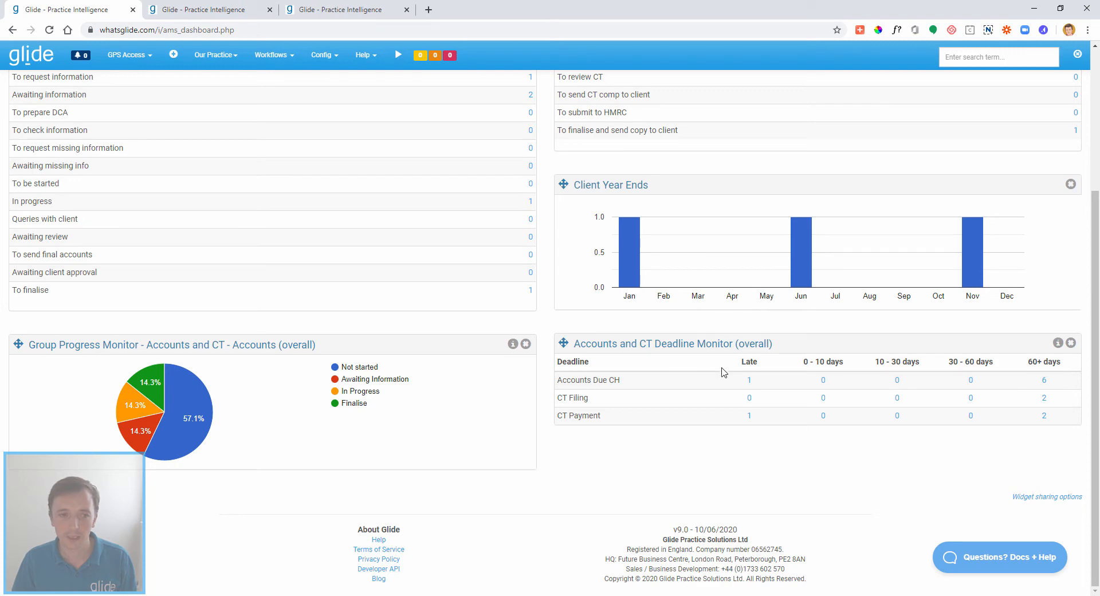
{"action": "scroll", "coordinate": [724, 370], "scroll_direction": "up", "scroll_amount": 3}
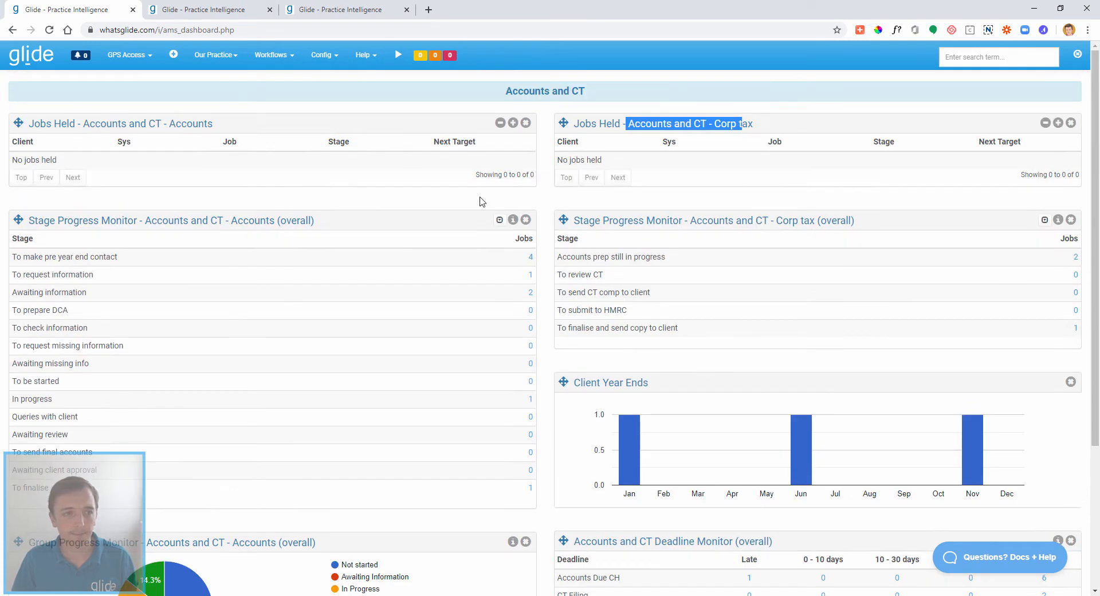
Step: Open the Accounts dashboard to review its progress, deadline and job widgets, and open the CT dashboard
{"action": "left_click", "coordinate": [127, 60]}
{"action": "left_click", "coordinate": [135, 91]}
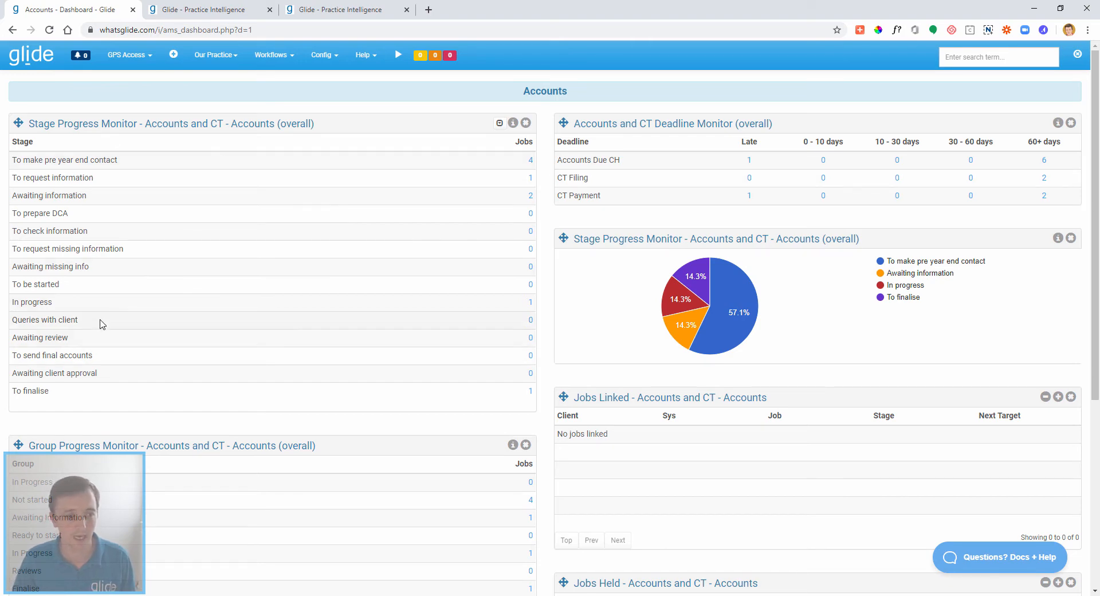
{"action": "scroll", "coordinate": [102, 325], "scroll_direction": "down", "scroll_amount": 5}
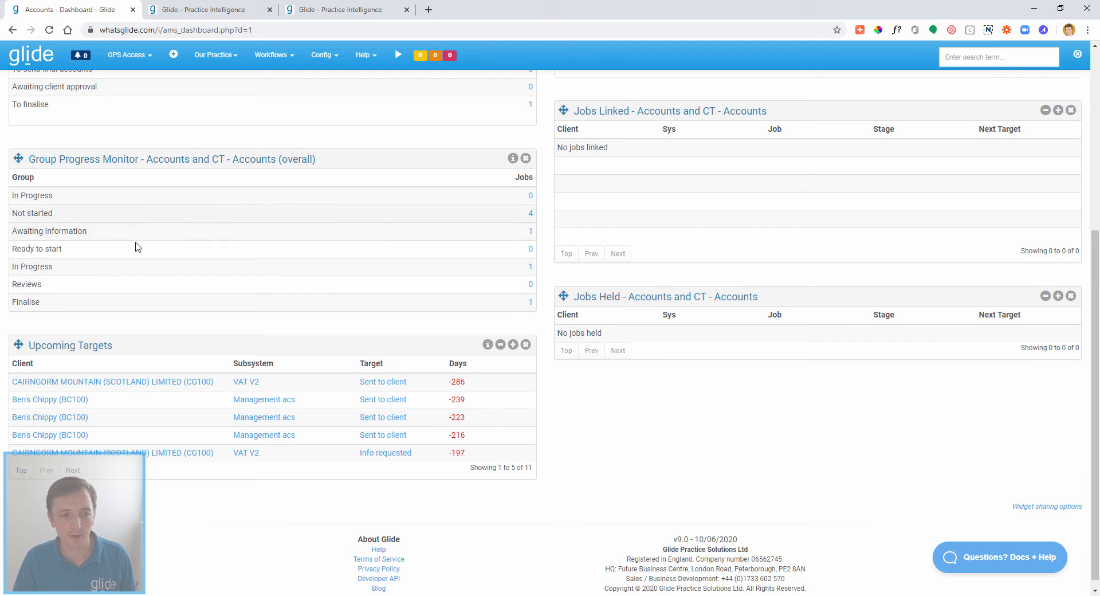
{"action": "scroll", "coordinate": [212, 334], "scroll_direction": "up", "scroll_amount": 5}
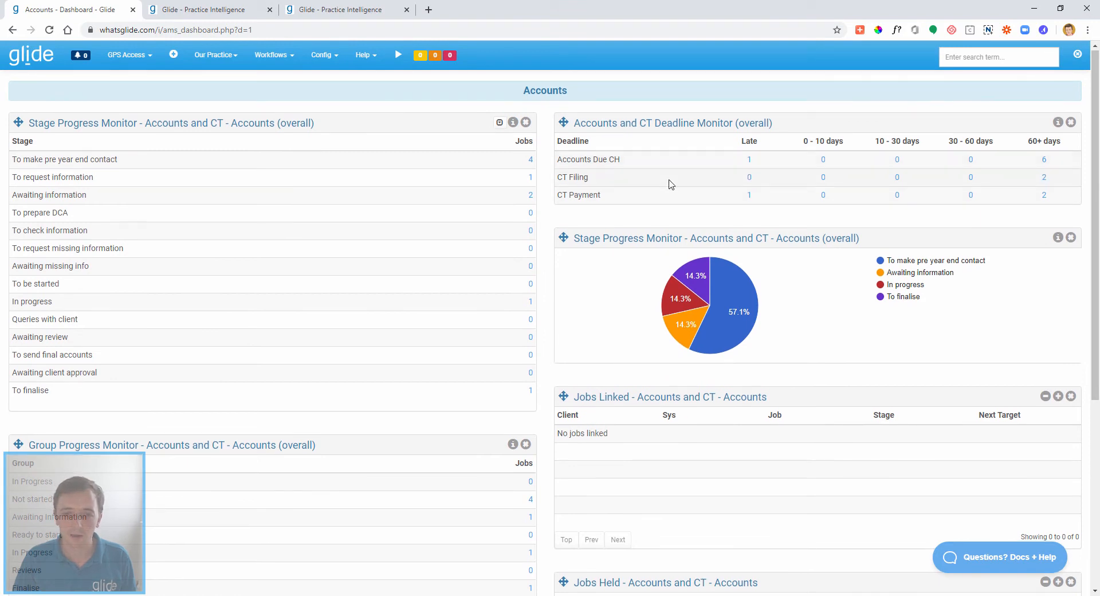
{"action": "scroll", "coordinate": [665, 176], "scroll_direction": "down", "scroll_amount": 3}
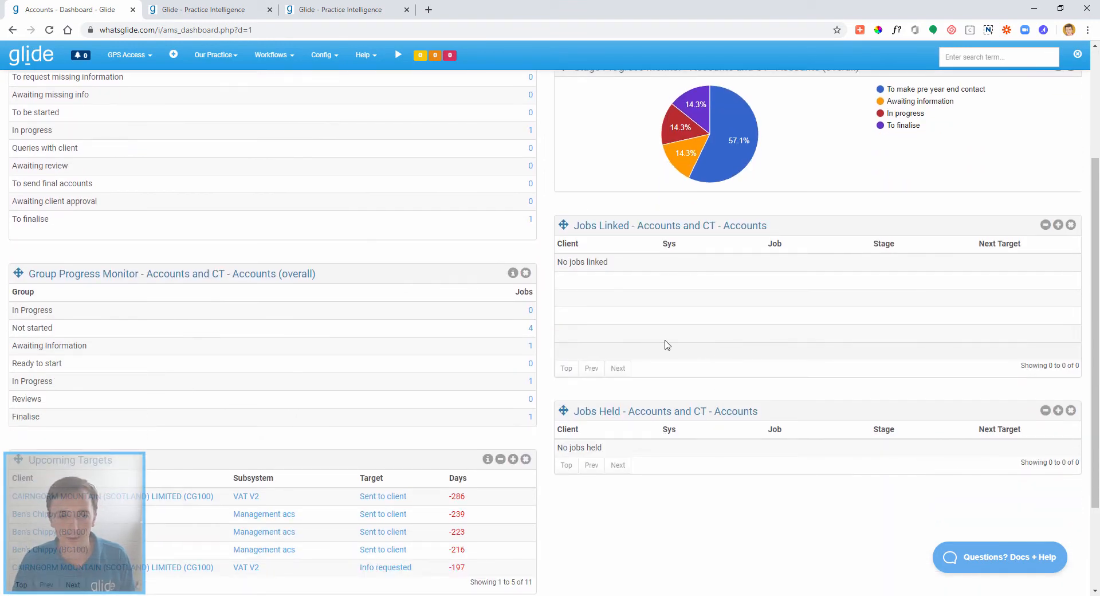
{"action": "left_click", "coordinate": [127, 55]}
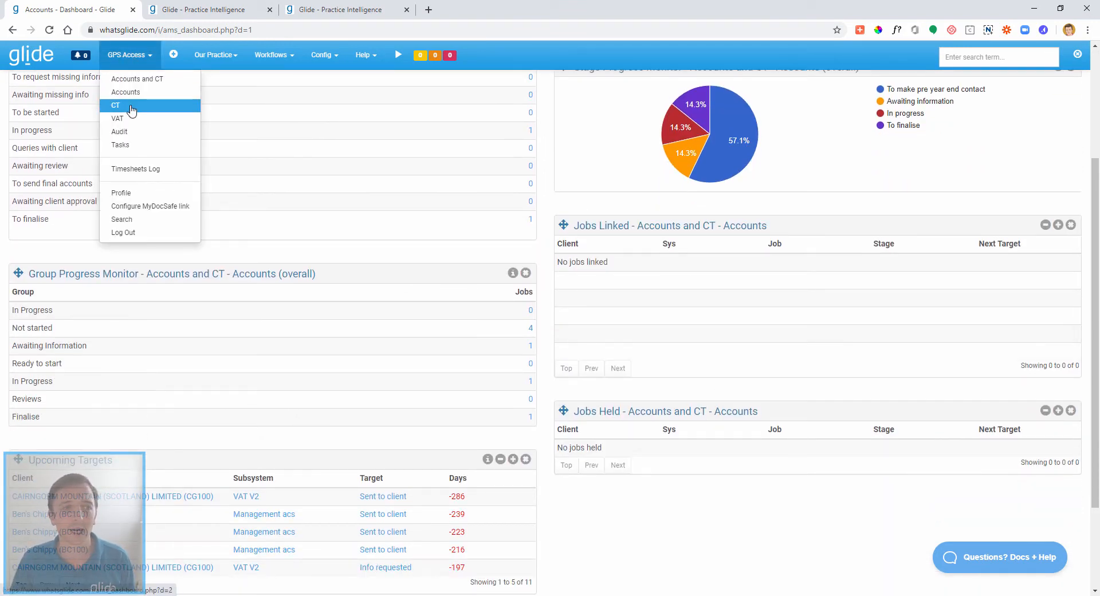
{"action": "left_click", "coordinate": [132, 107]}
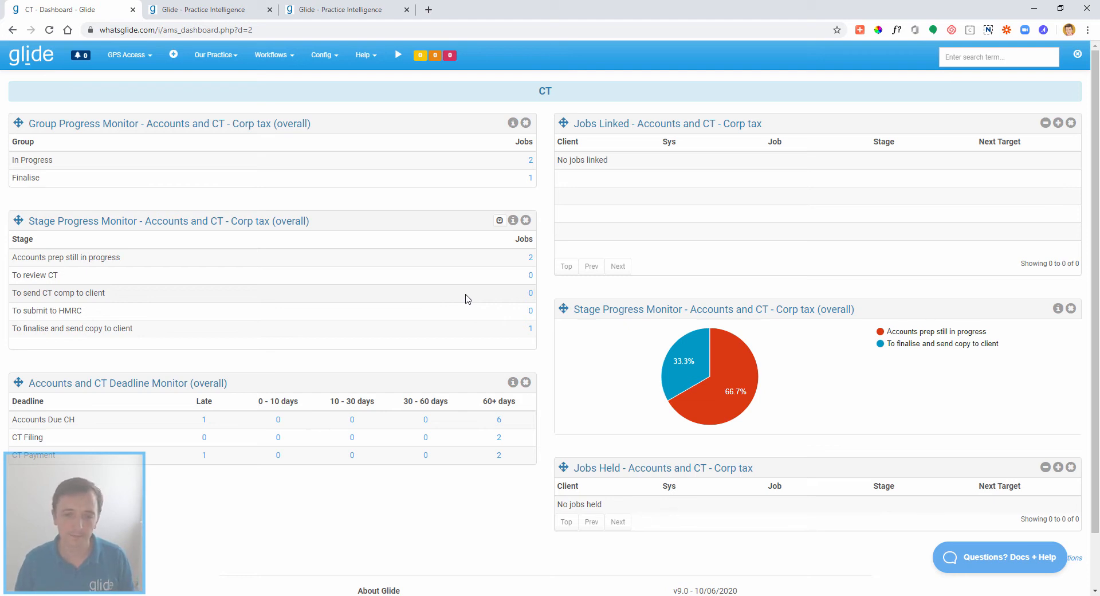
Step: Switch to the Cairngorm Mountain (Scotland) Limited job page and look through the list of available workflows
{"action": "left_click", "coordinate": [204, 8]}
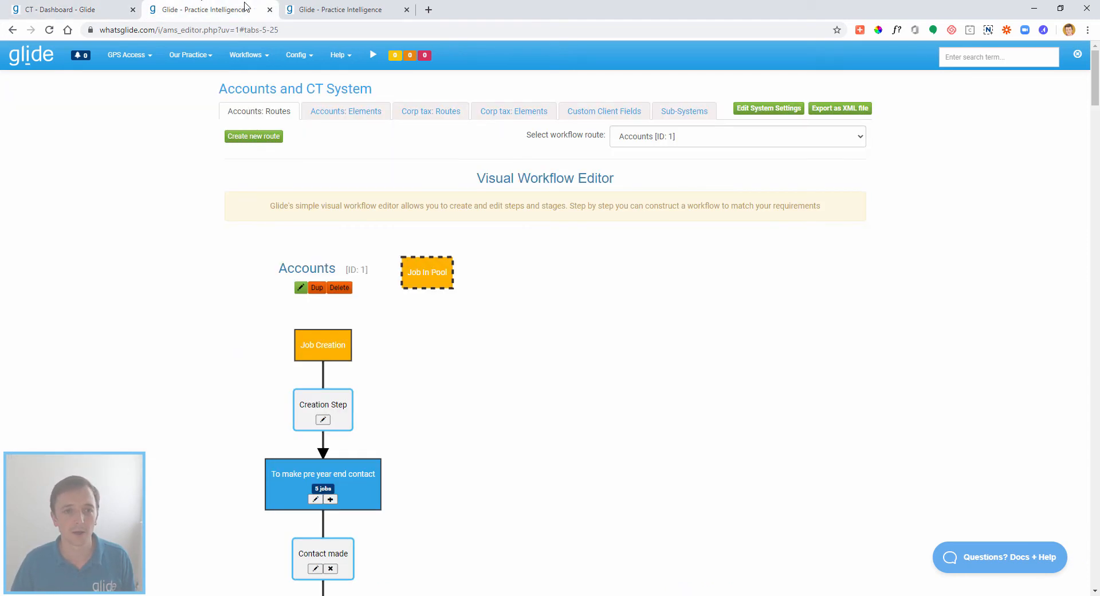
{"action": "left_click", "coordinate": [317, 7]}
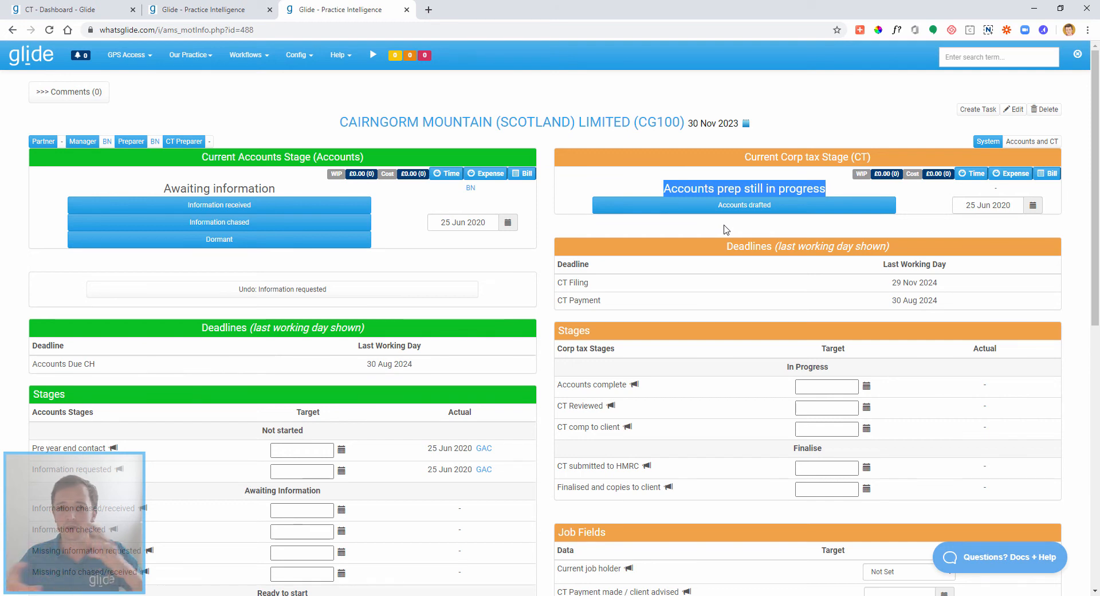
{"action": "left_click", "coordinate": [255, 63]}
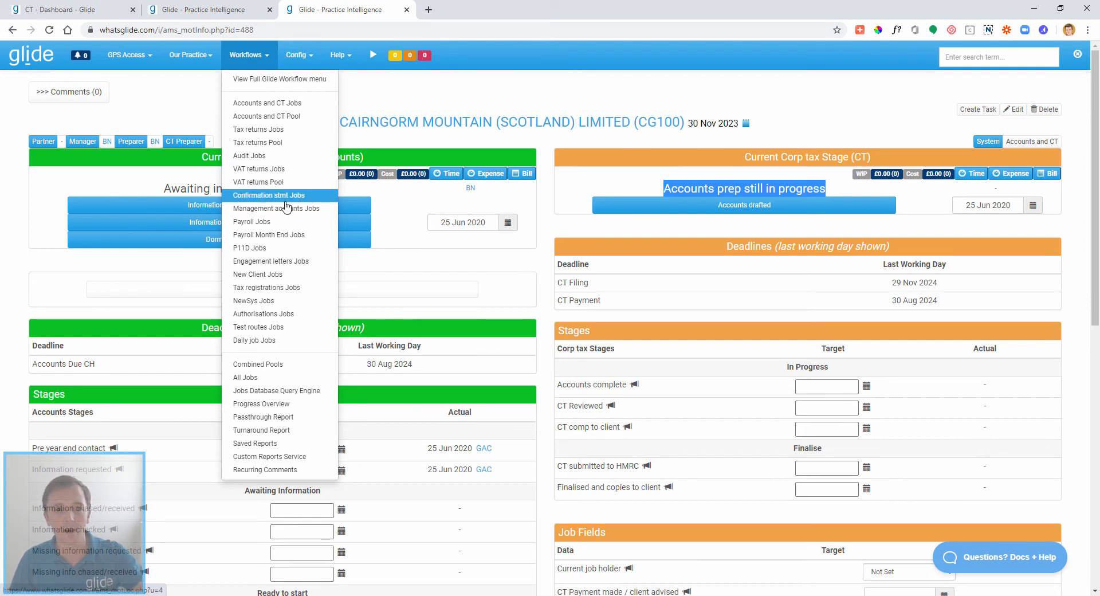
{"action": "left_click", "coordinate": [393, 149]}
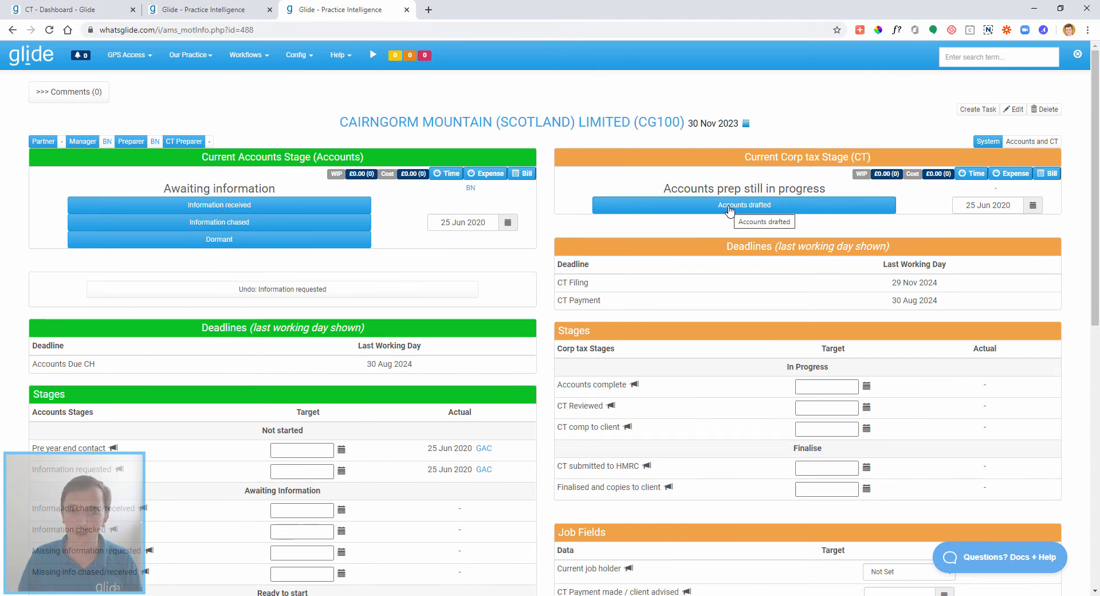
Step: Advance the job's accounts side from Awaiting information through the missing information stages to To be started
{"action": "left_click", "coordinate": [249, 209]}
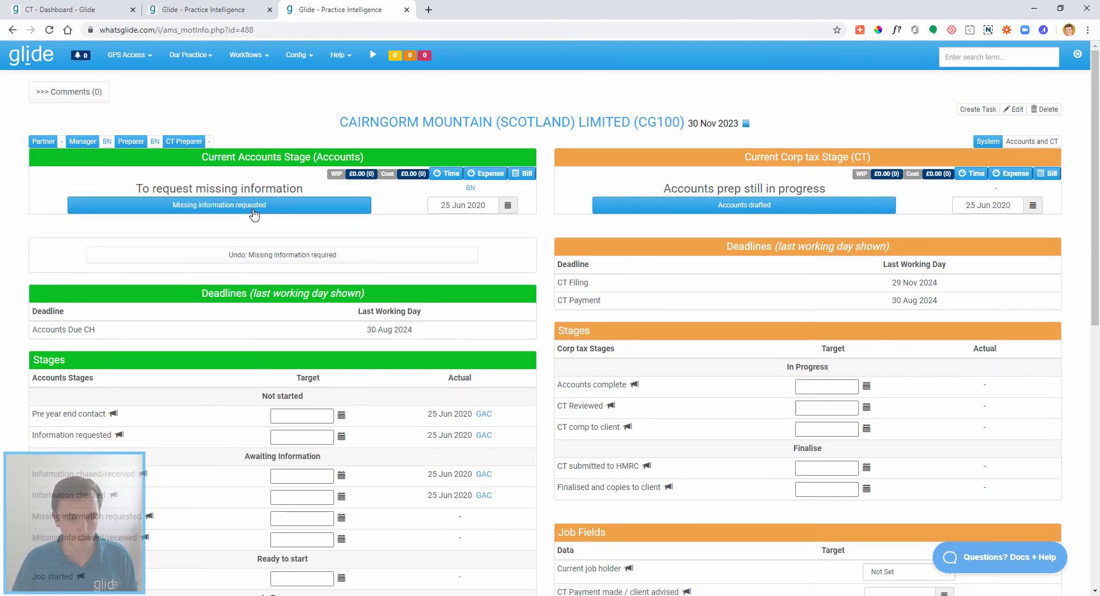
{"action": "left_click", "coordinate": [250, 206]}
{"action": "left_click", "coordinate": [255, 223]}
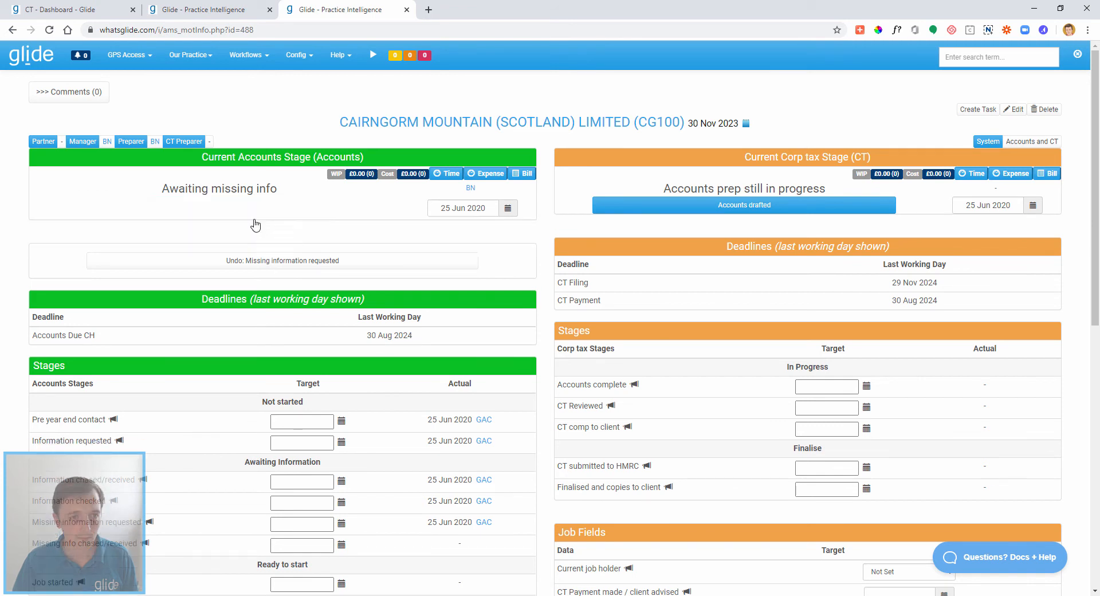
{"action": "left_click", "coordinate": [252, 205]}
{"action": "left_click", "coordinate": [253, 210]}
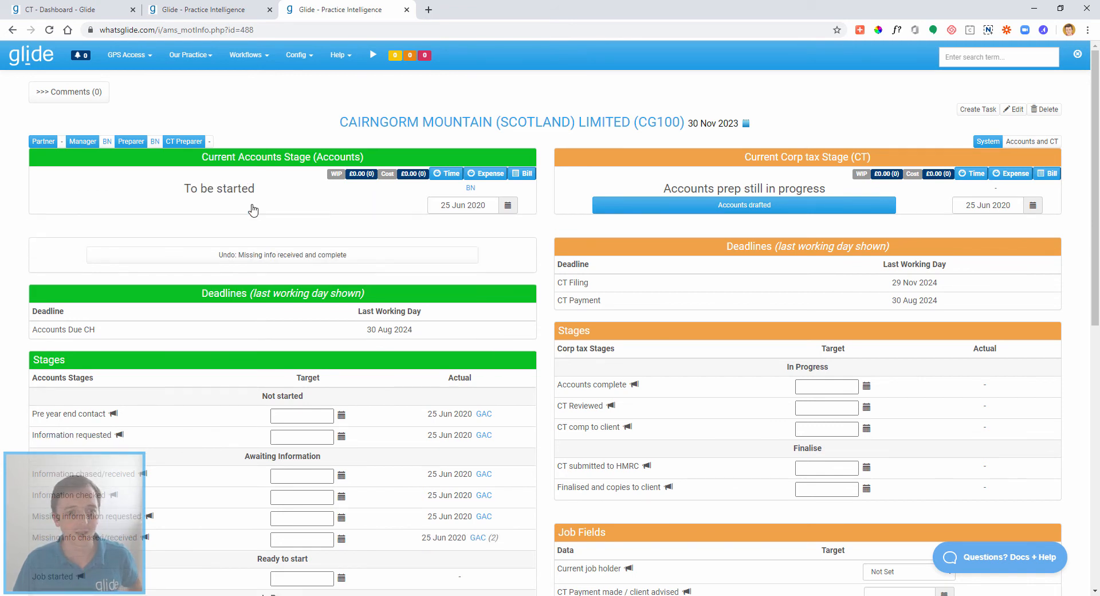
Step: Advance the accounts side through review as ok to send finals, accounts sent and client approval to the To finalise stage
{"action": "left_click", "coordinate": [248, 212]}
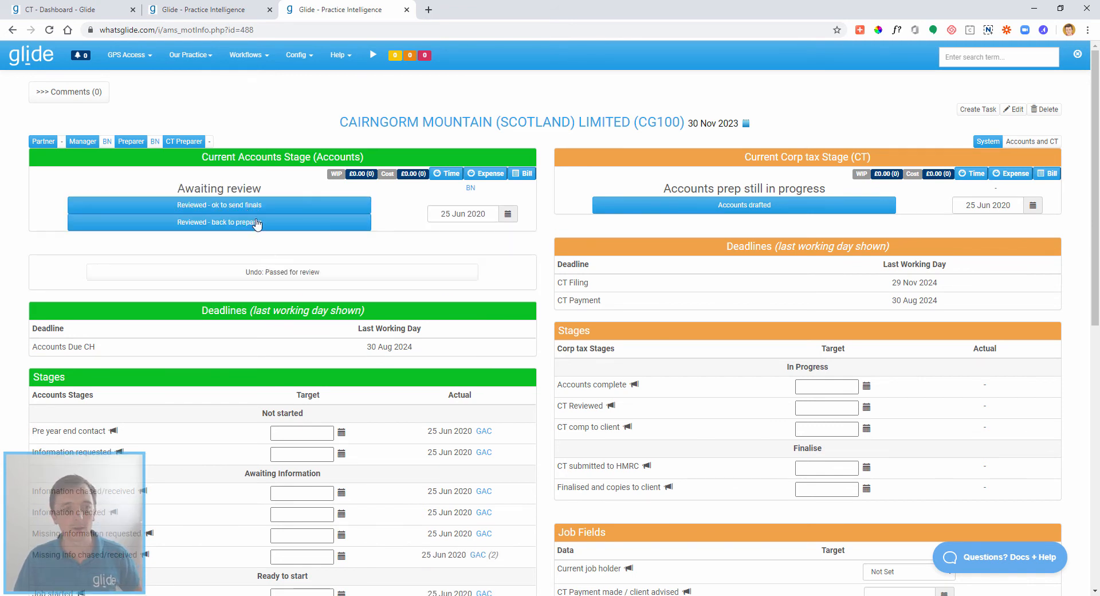
{"action": "left_click", "coordinate": [256, 212]}
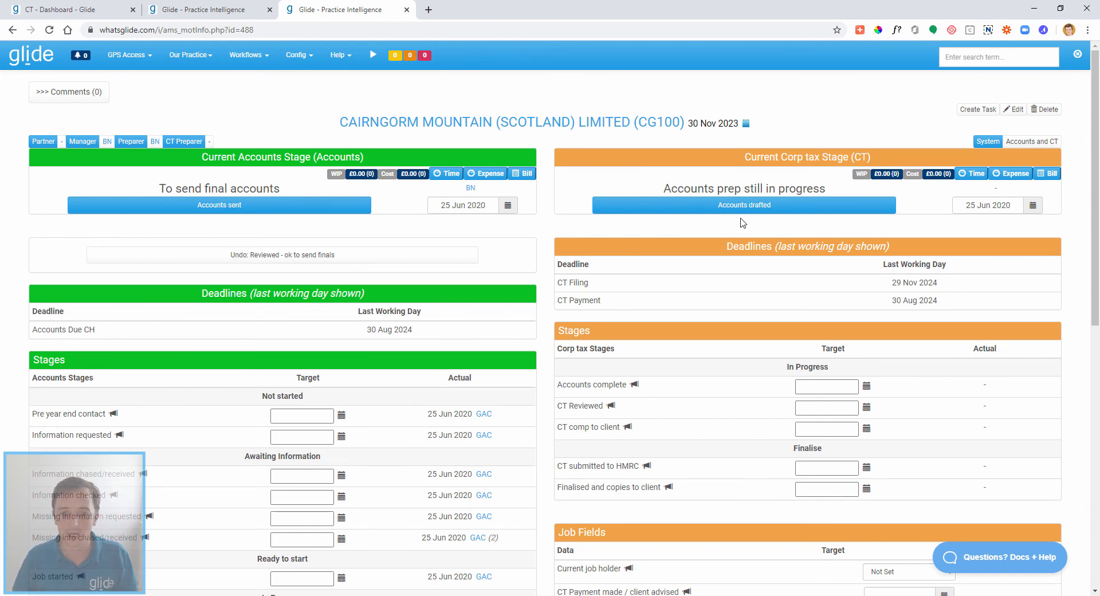
{"action": "left_click", "coordinate": [213, 212]}
{"action": "left_click", "coordinate": [215, 213]}
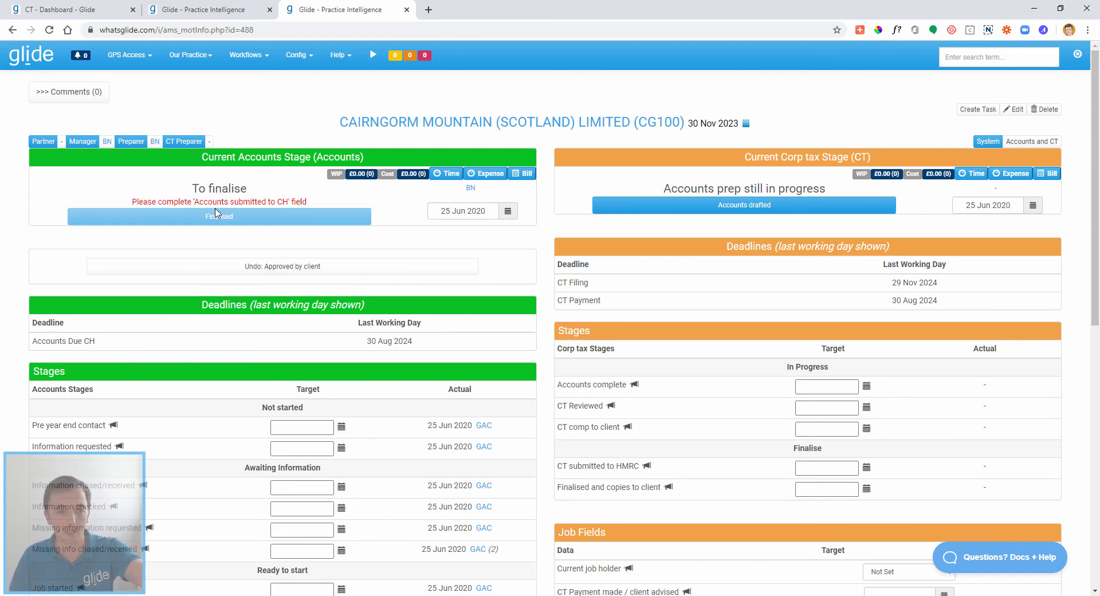